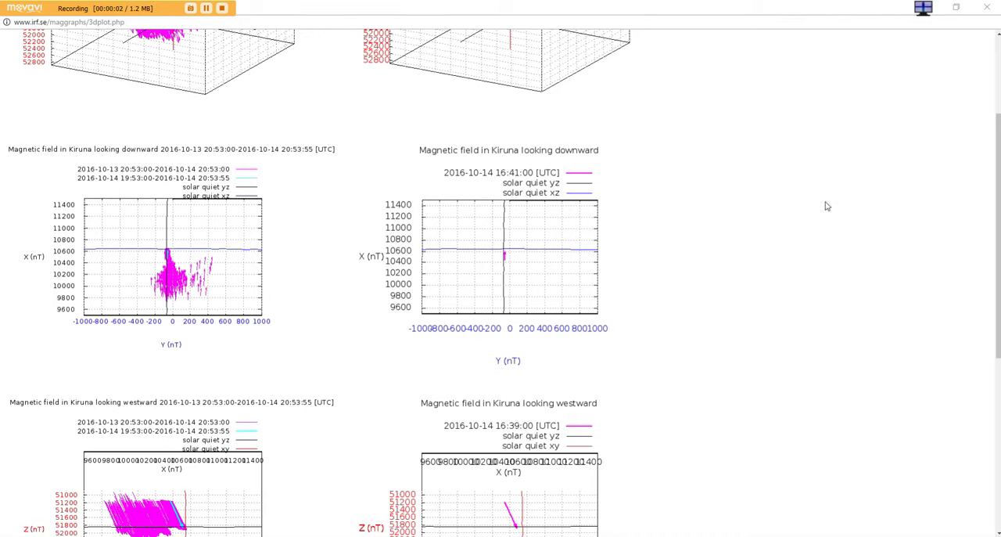
scroll(846, 239, "down", 1)
scroll(847, 238, "down", 1)
scroll(846, 239, "down", 3)
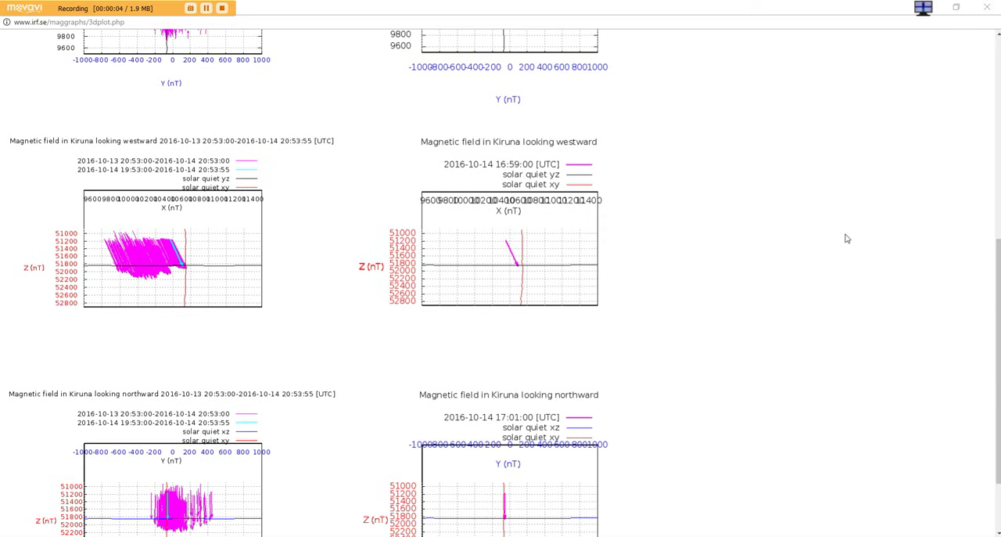
scroll(846, 238, "down", 1)
scroll(847, 238, "down", 1)
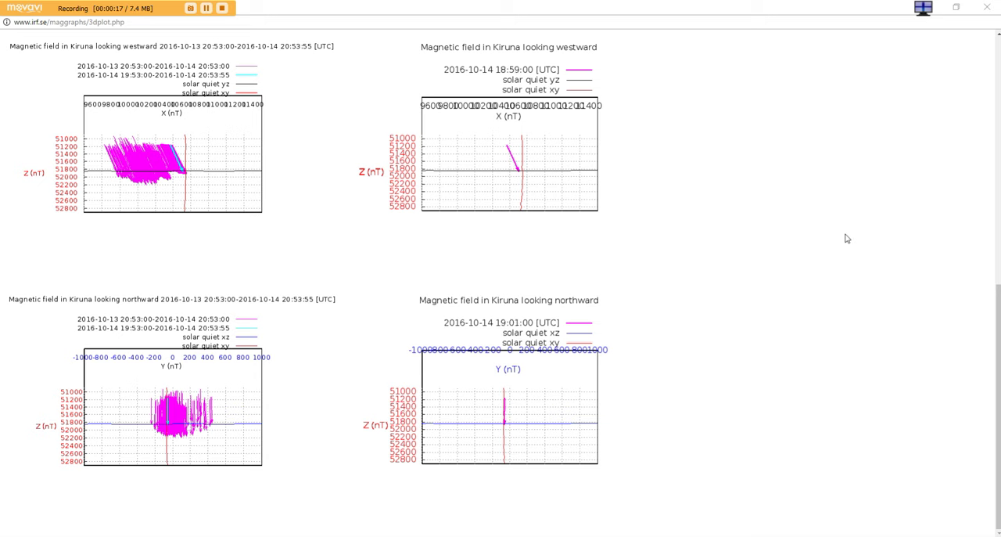
scroll(847, 238, "up", 2)
scroll(846, 238, "up", 4)
scroll(847, 239, "up", 3)
scroll(846, 239, "up", 3)
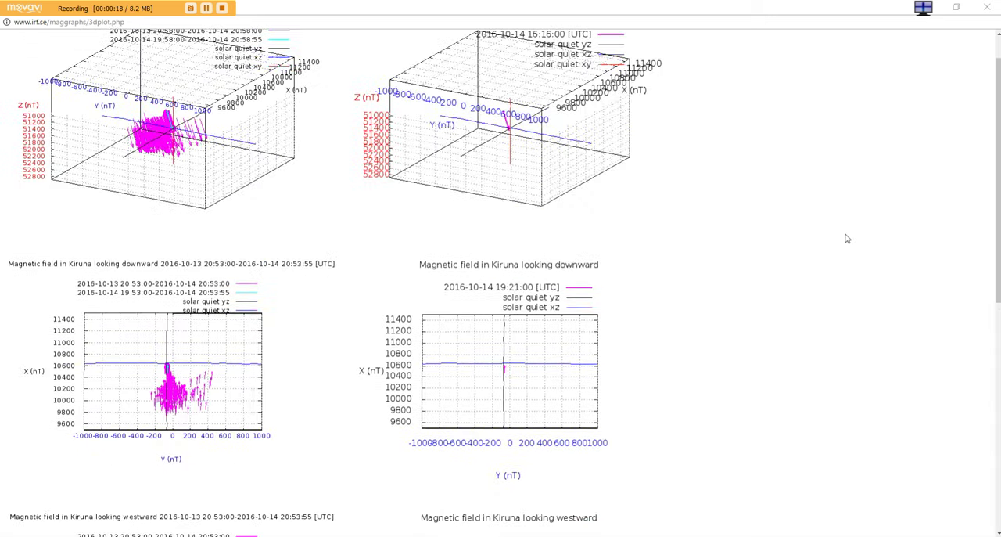
scroll(846, 238, "up", 1)
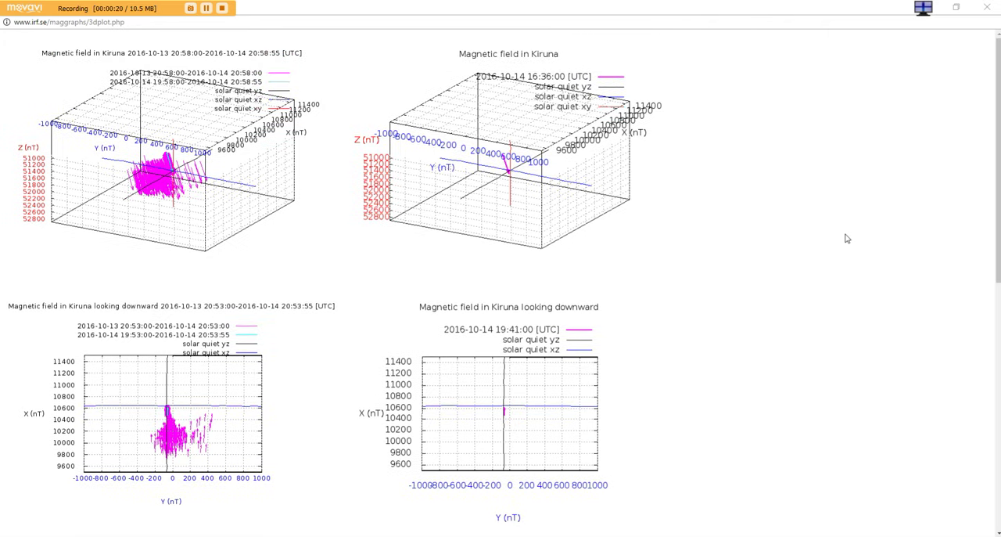
scroll(847, 239, "down", 1)
scroll(848, 242, "down", 2)
scroll(849, 242, "down", 2)
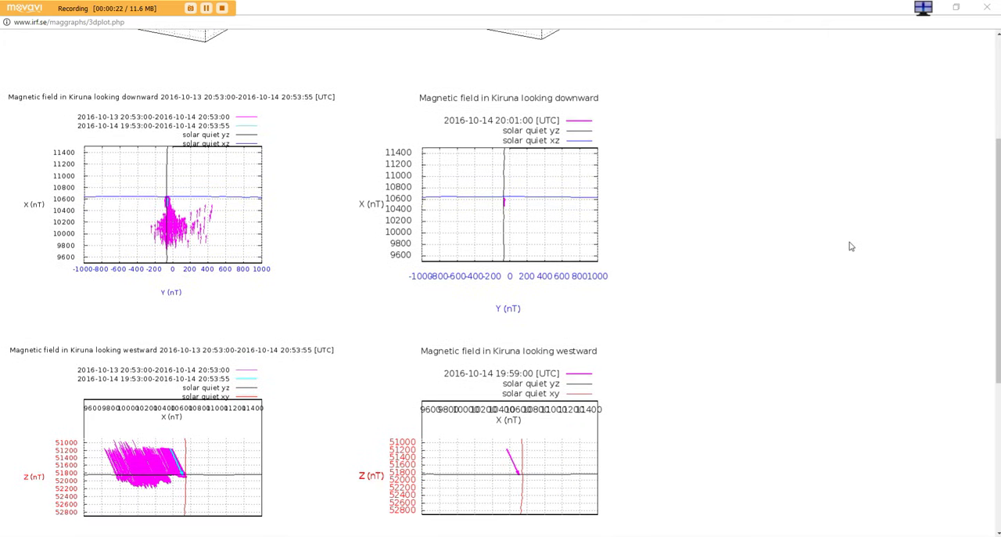
scroll(850, 244, "down", 2)
scroll(851, 246, "down", 2)
scroll(851, 246, "down", 1)
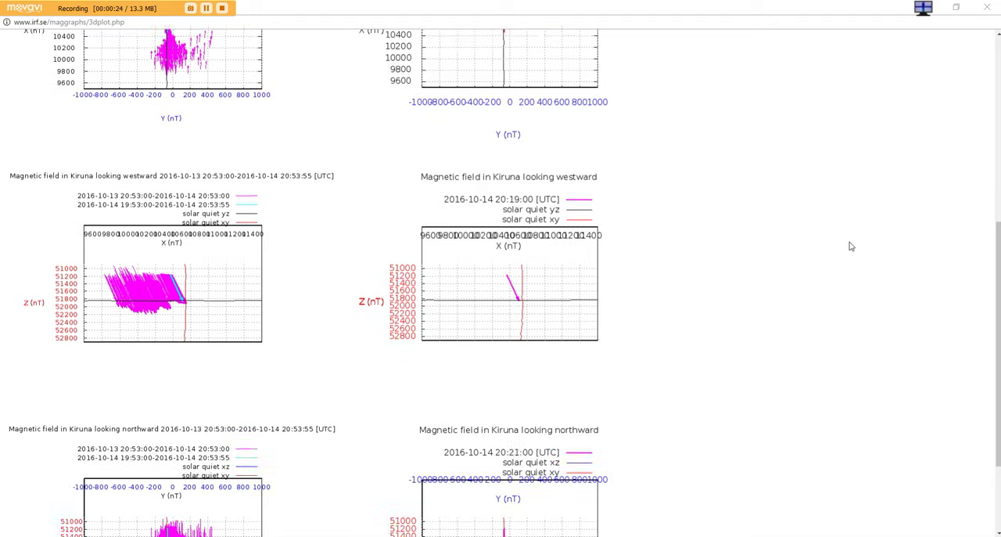
scroll(852, 246, "down", 2)
scroll(851, 246, "down", 1)
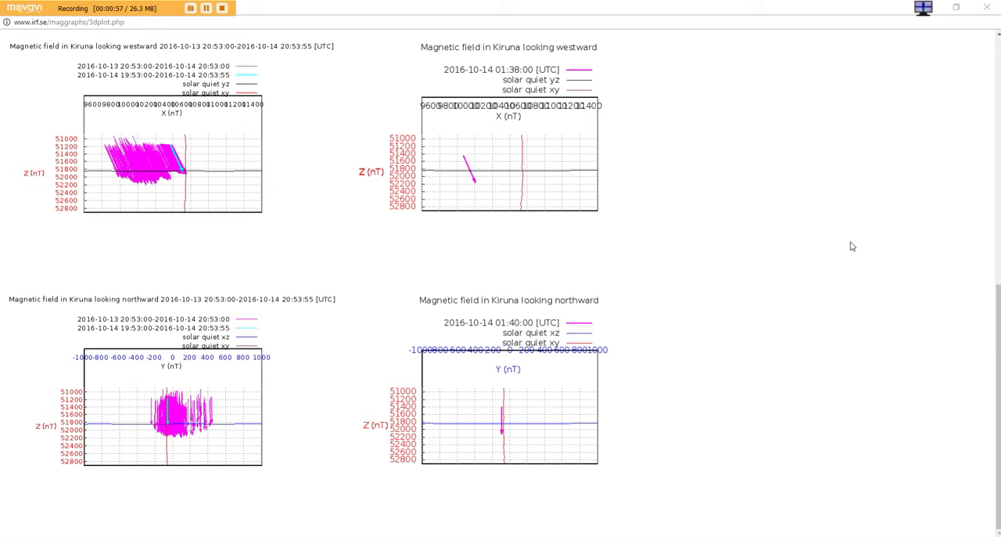
scroll(851, 246, "up", 3)
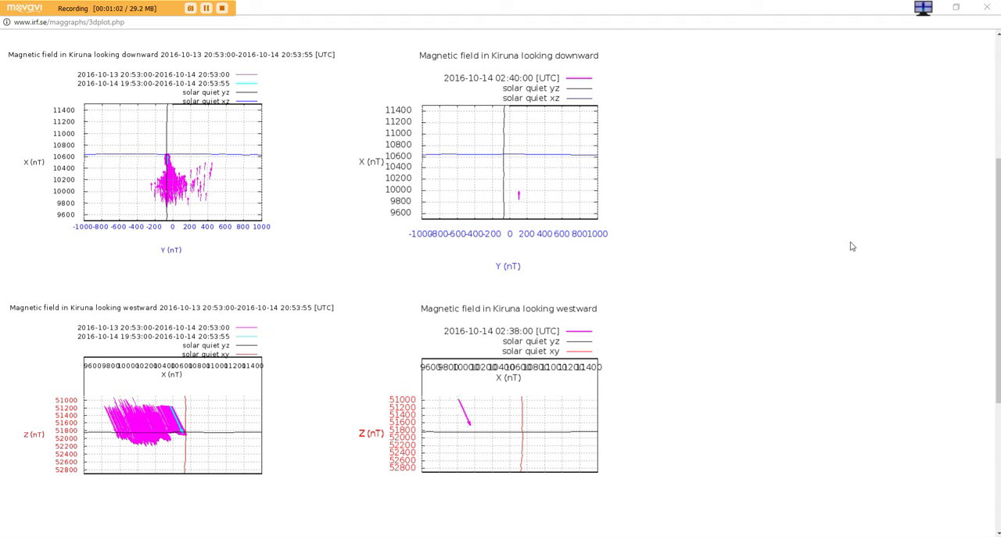
scroll(851, 246, "up", 3)
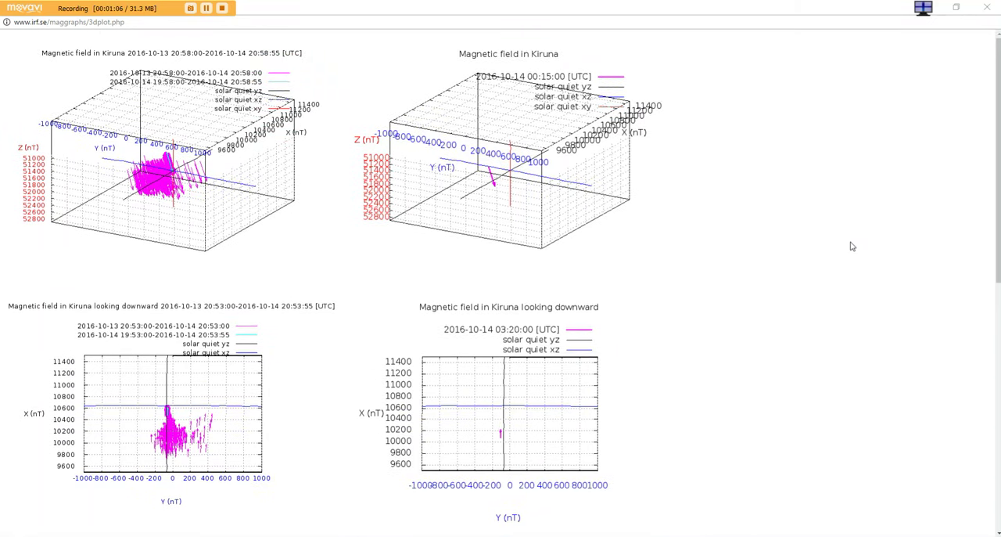
scroll(851, 246, "down", 1)
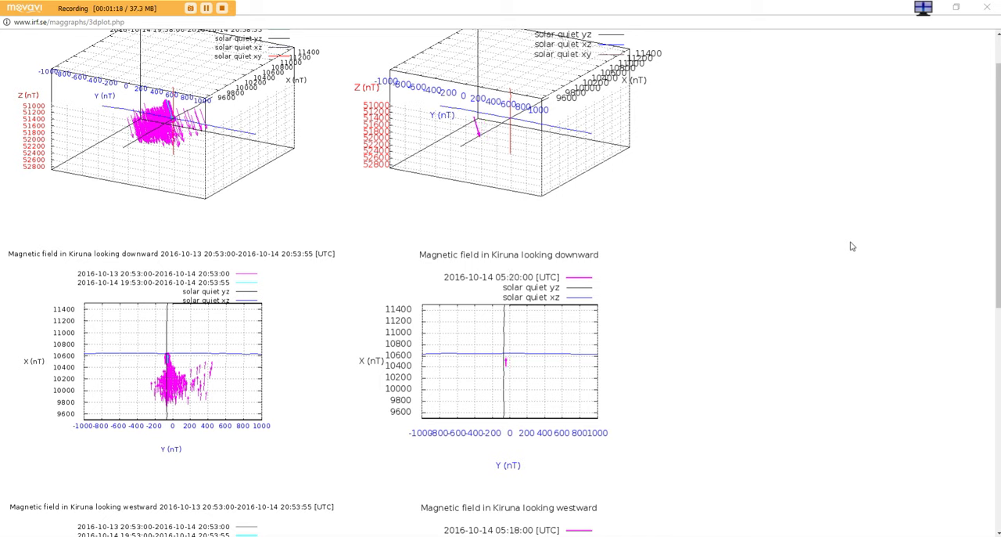
scroll(852, 245, "down", 3)
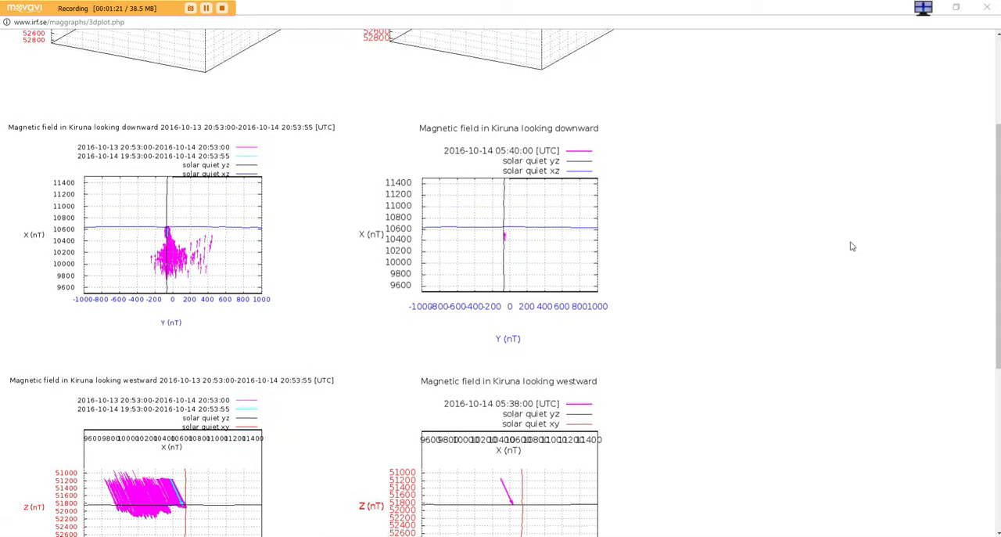
scroll(852, 245, "down", 3)
scroll(852, 246, "down", 2)
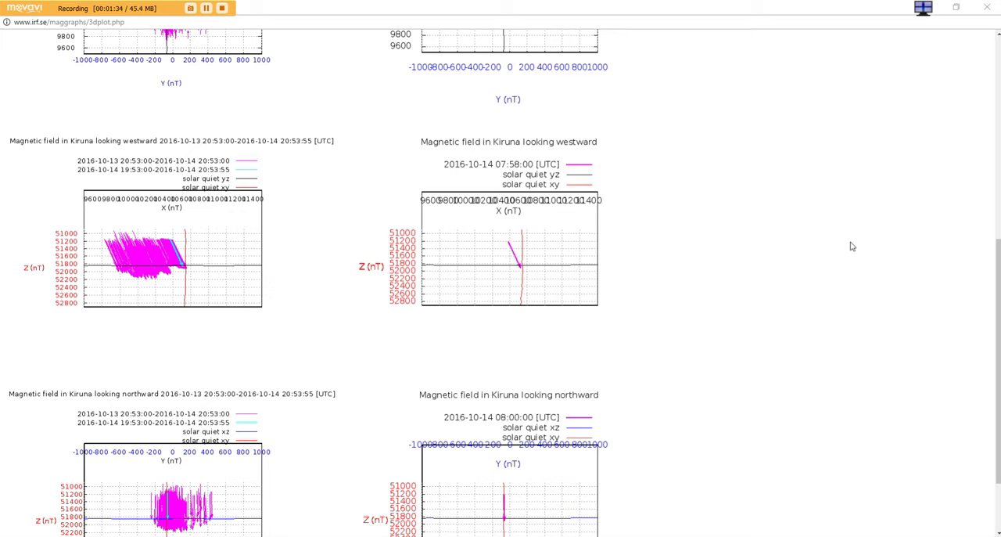
scroll(851, 245, "down", 3)
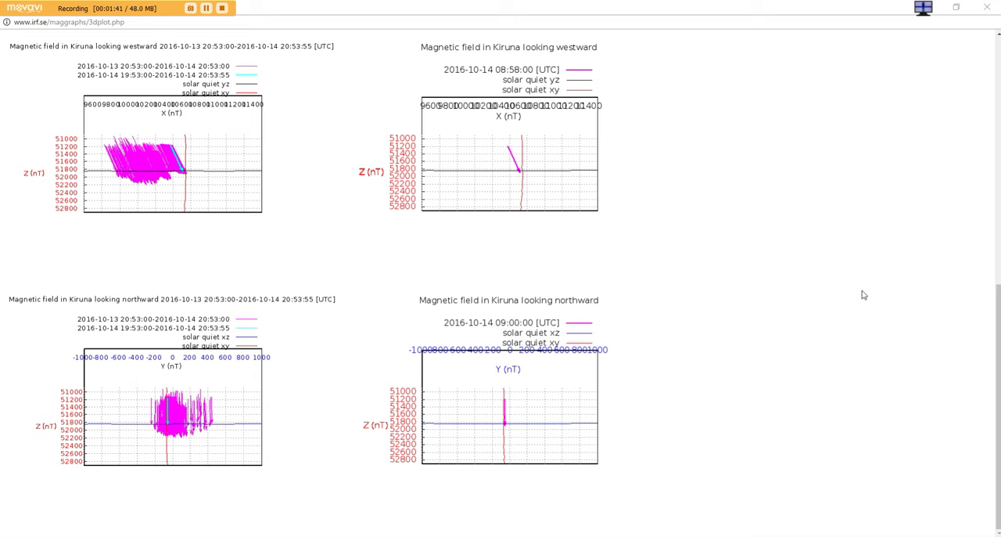
scroll(864, 294, "up", 2)
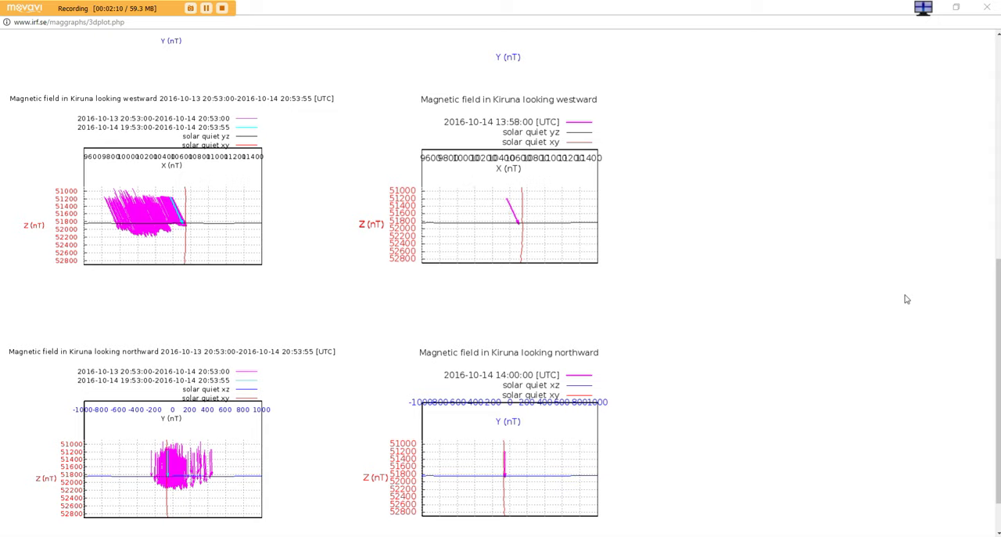
scroll(906, 298, "up", 3)
scroll(907, 299, "up", 2)
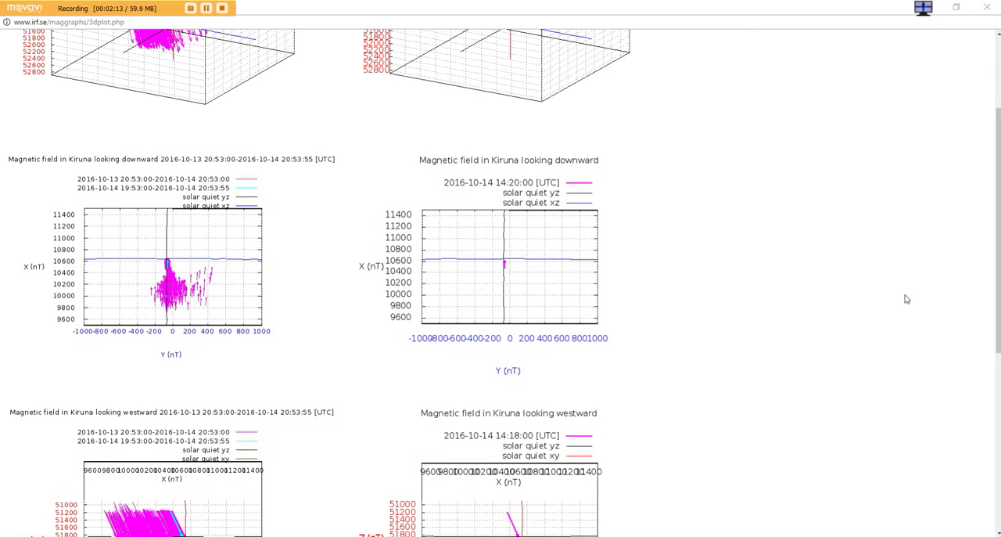
scroll(907, 299, "up", 1)
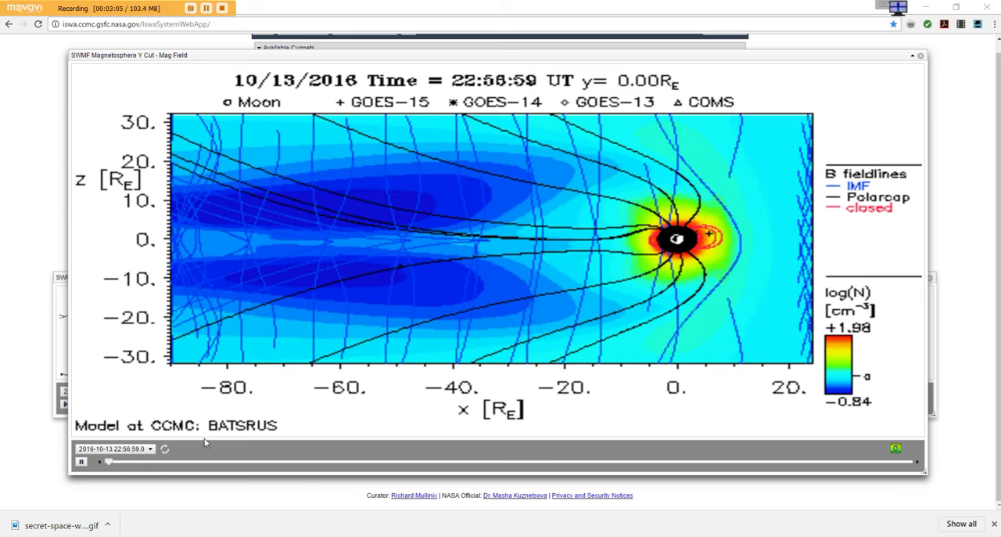
- Change the paused BATSRUS Y-cut animation's date to 10/14/2016 and resume playback
left_click(81, 461)
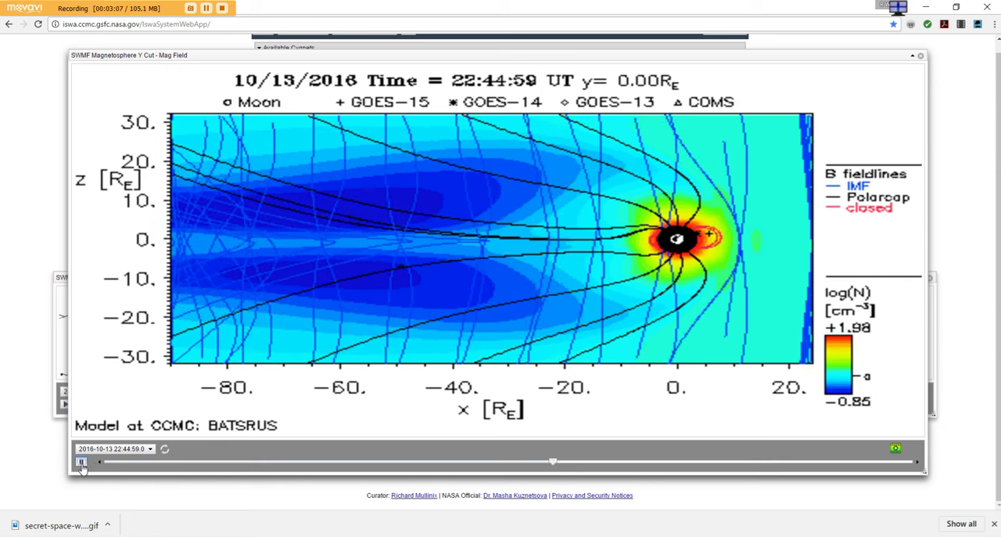
left_click(150, 448)
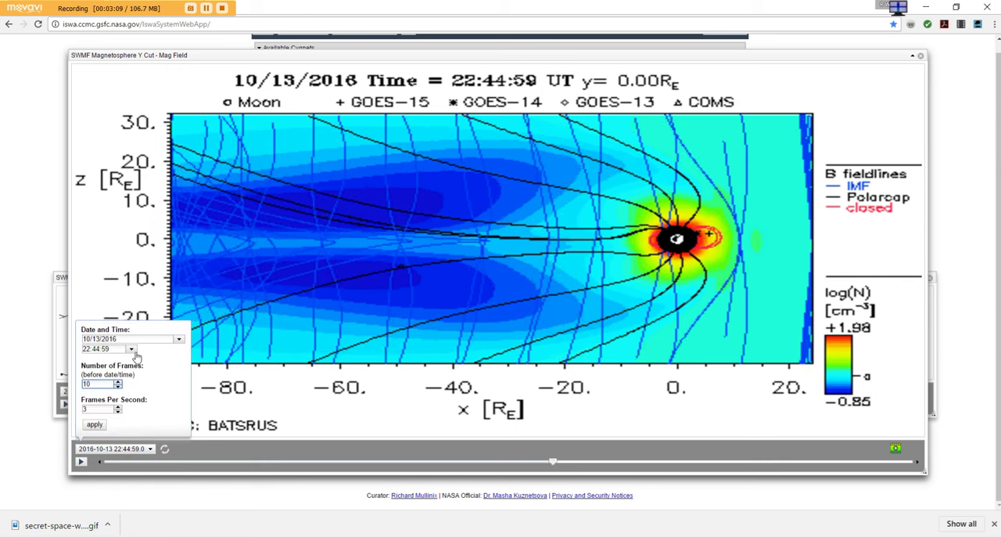
left_click(180, 342)
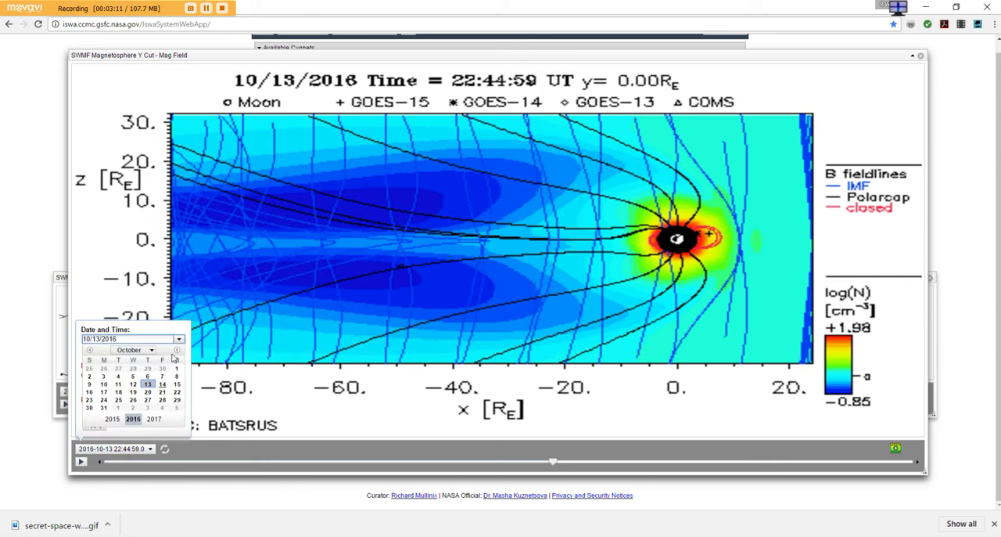
left_click(166, 394)
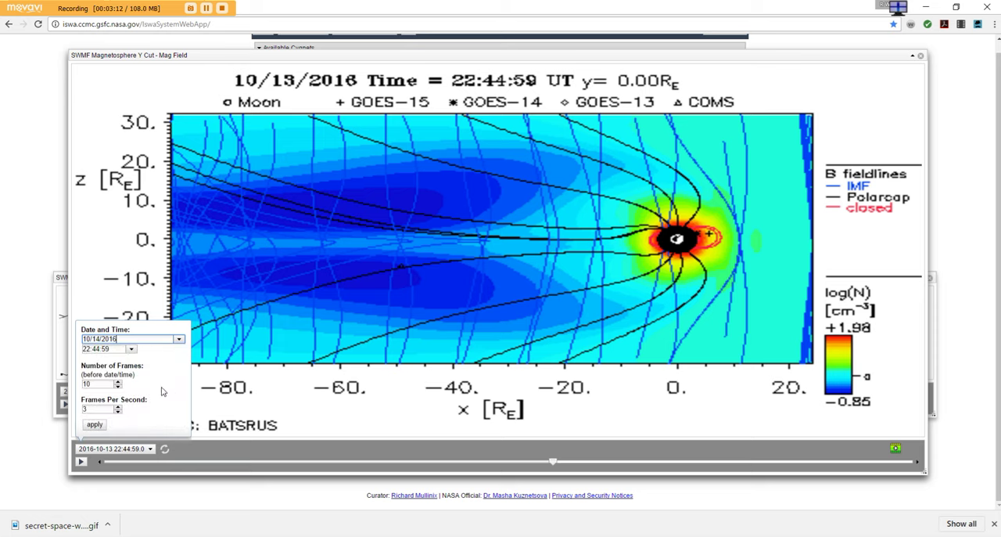
left_click(95, 425)
left_click(82, 461)
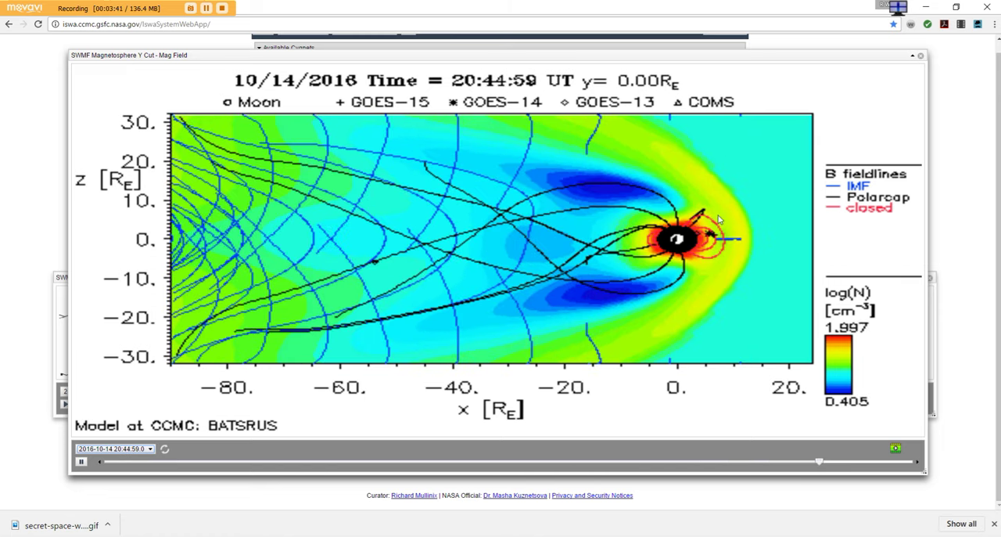
scroll(735, 299, "up", 1)
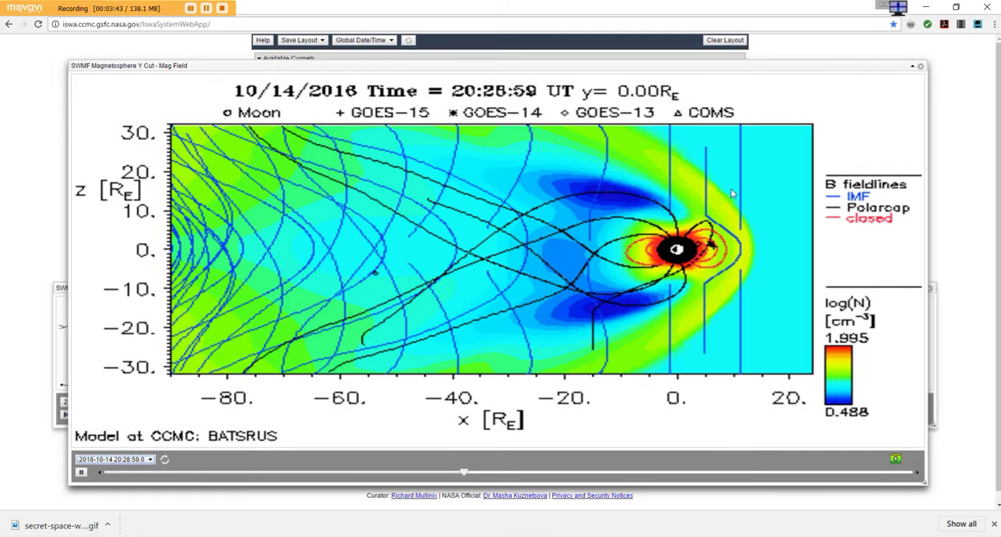